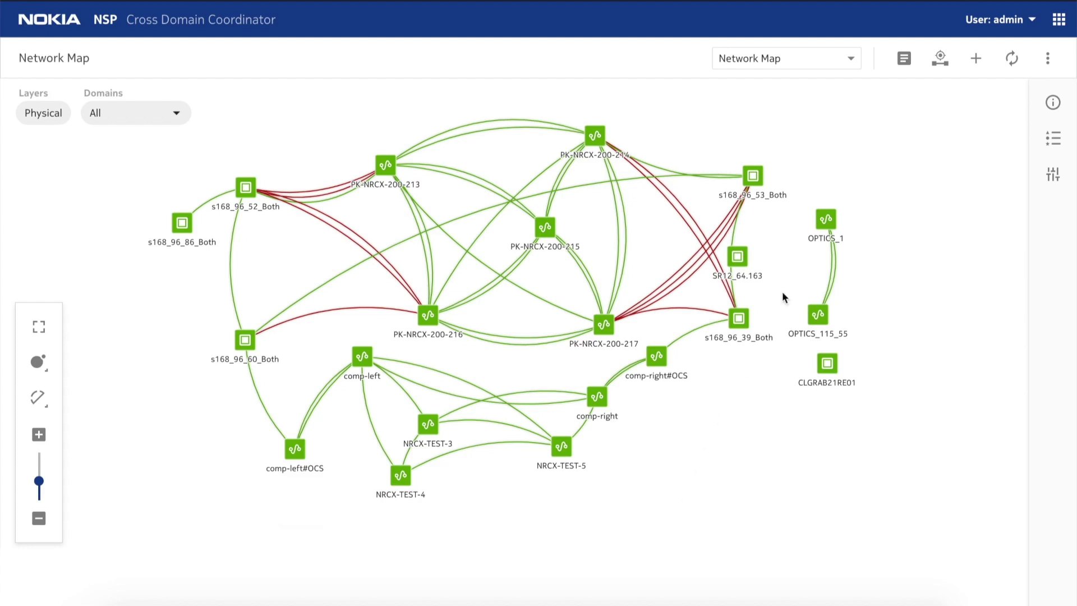
Run the IP services diversity analysis, scanning 4999 groups and finding 2498 failing constraints.
click(901, 62)
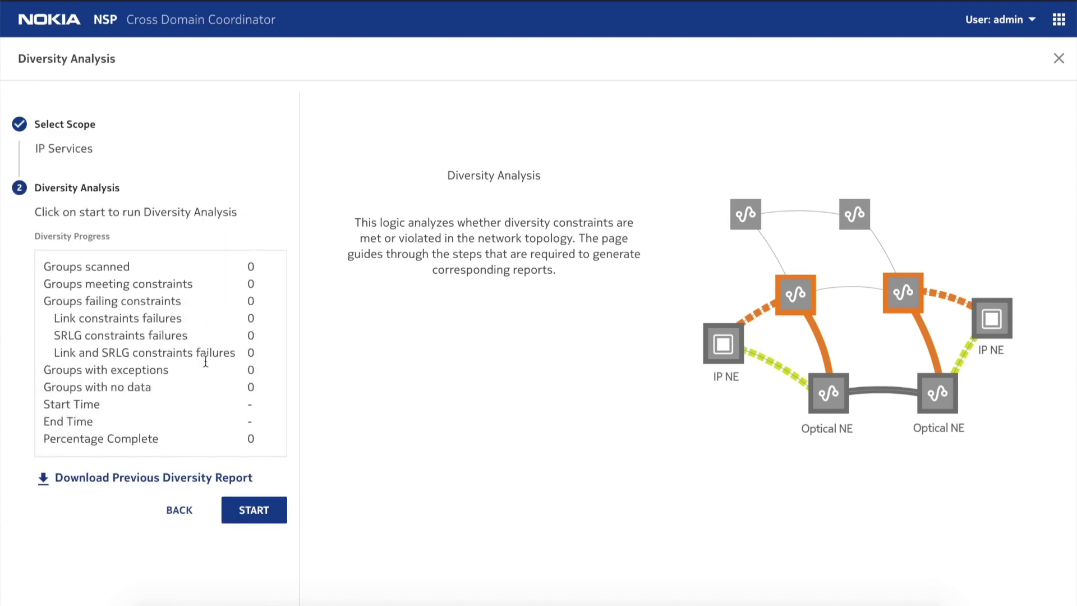
click(253, 511)
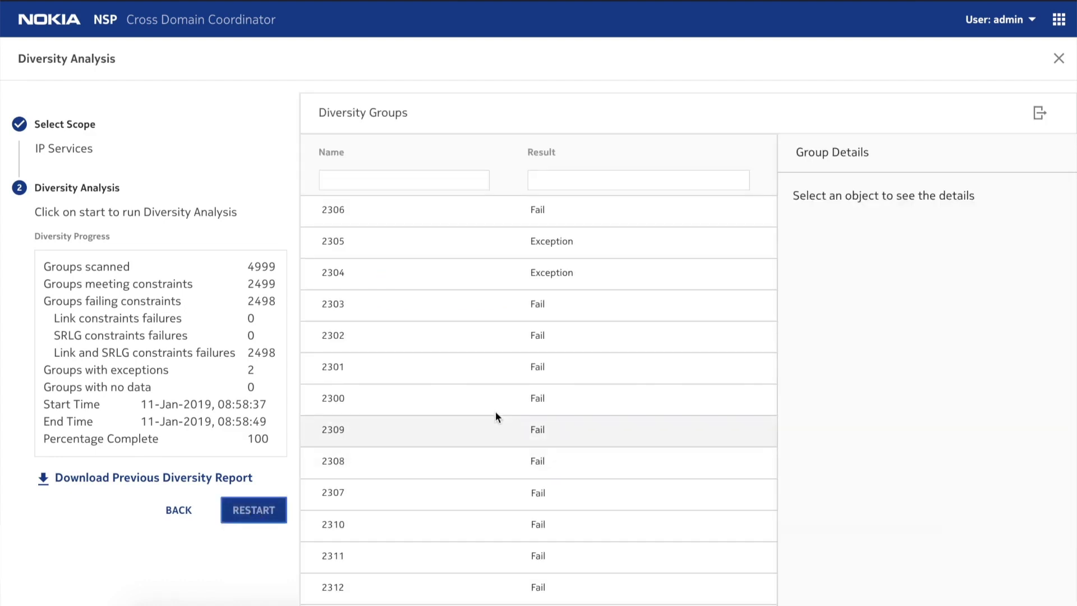
mouse_move(625, 335)
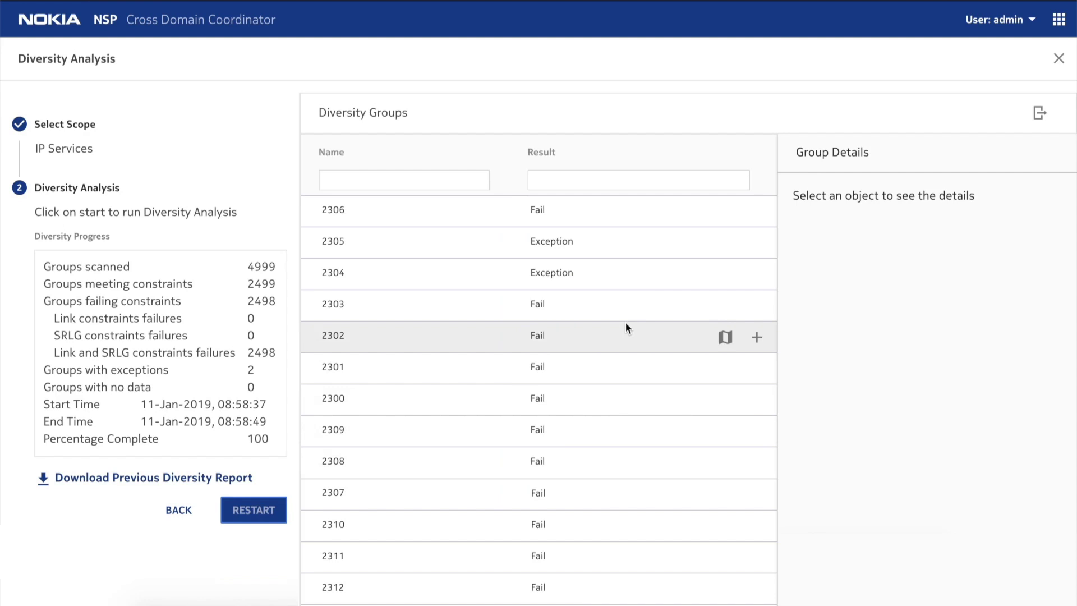
View failing group 2302's details and show it on the network map.
click(625, 322)
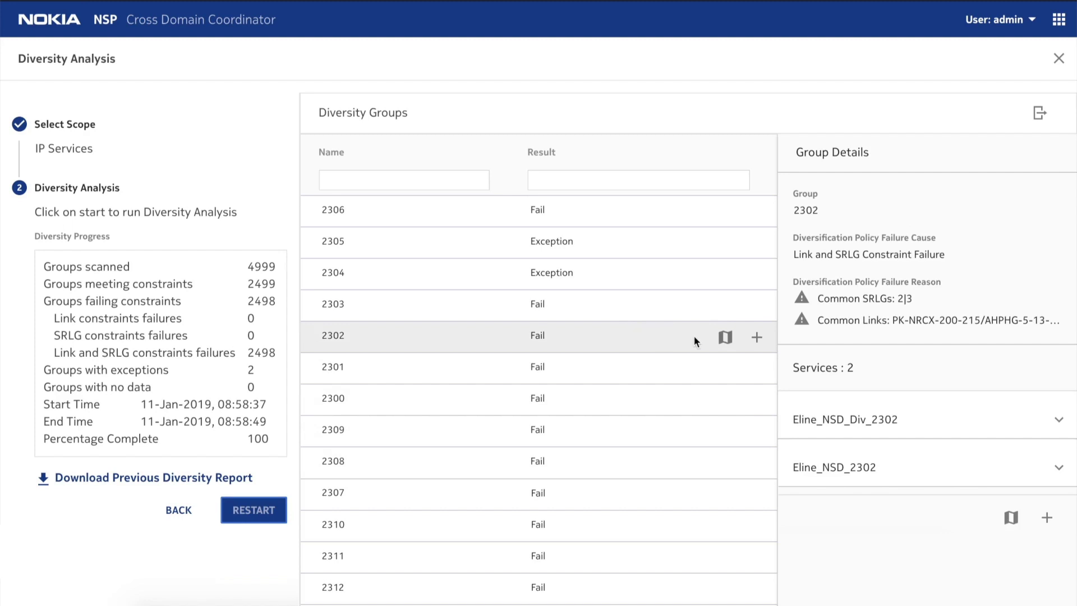
click(725, 337)
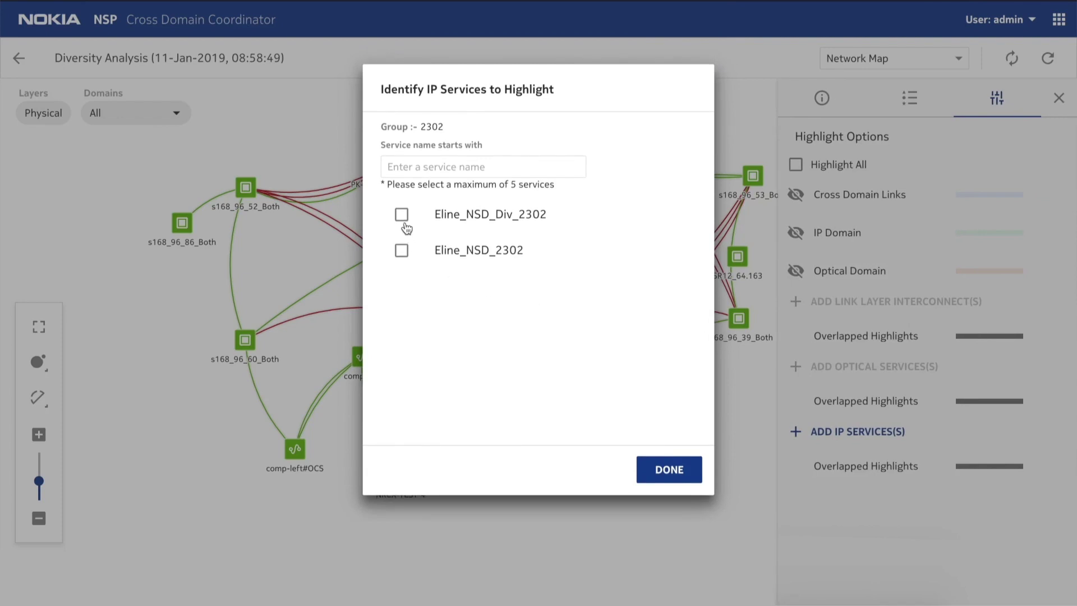
Highlight services Eline_NSD_Div_2302 and Eline_NSD_2302 on the map, then return to the results list.
click(401, 215)
click(402, 251)
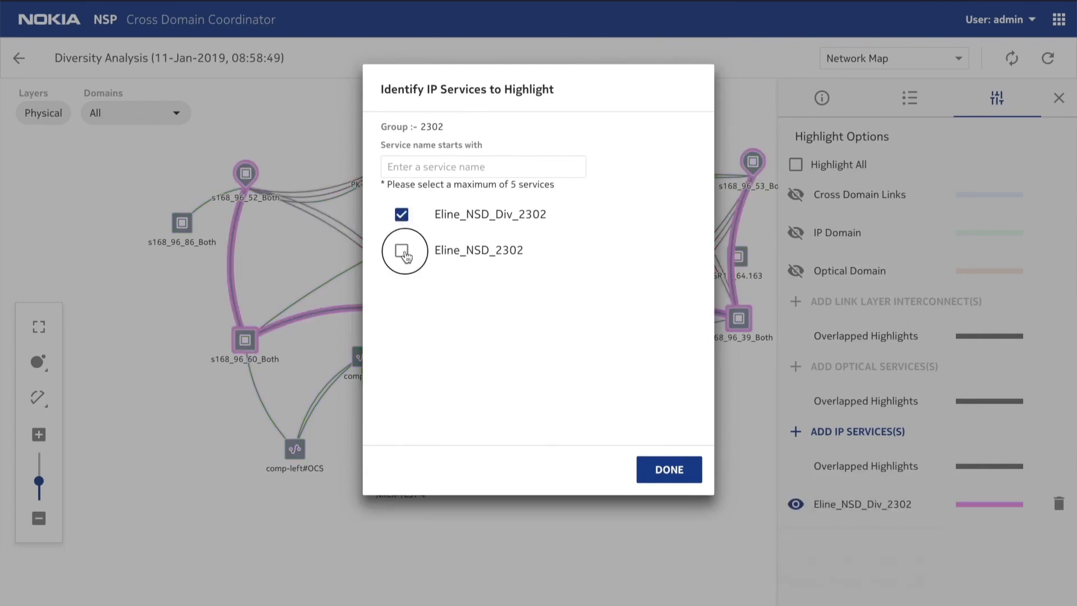
click(660, 472)
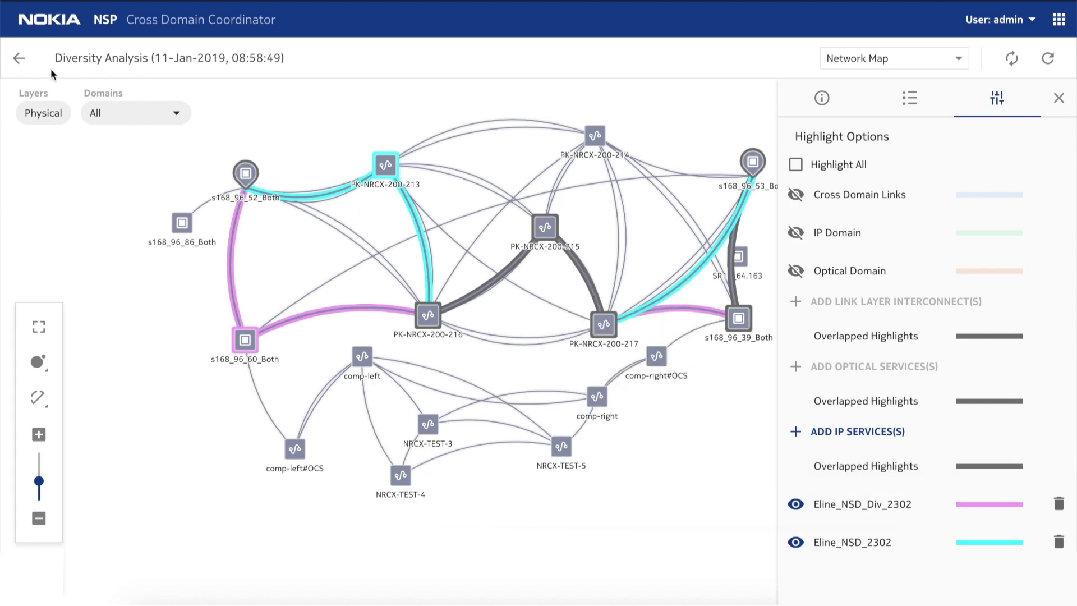
click(19, 59)
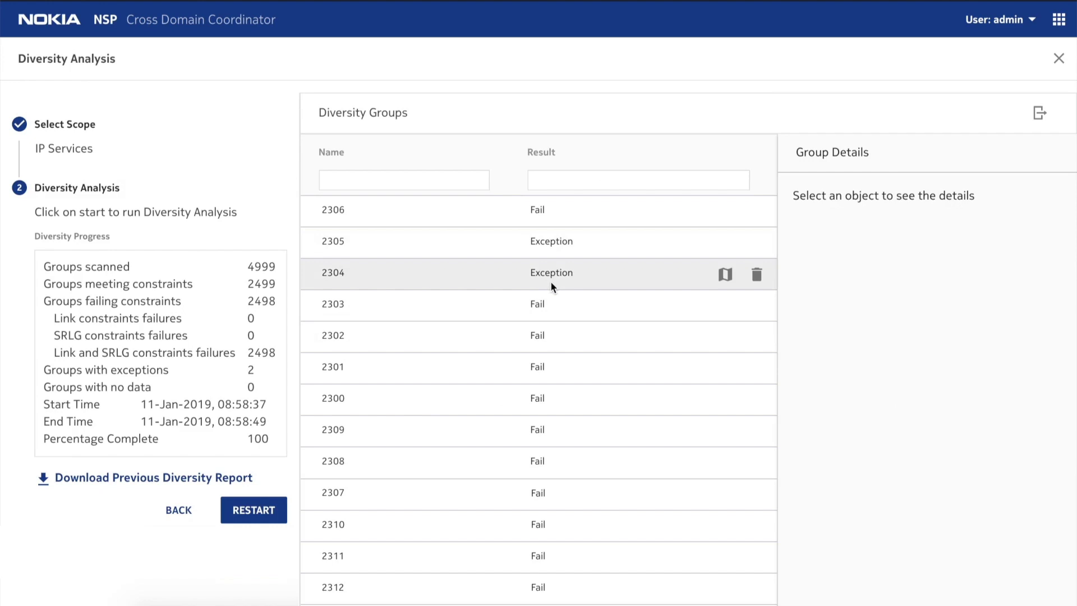
mouse_move(539, 336)
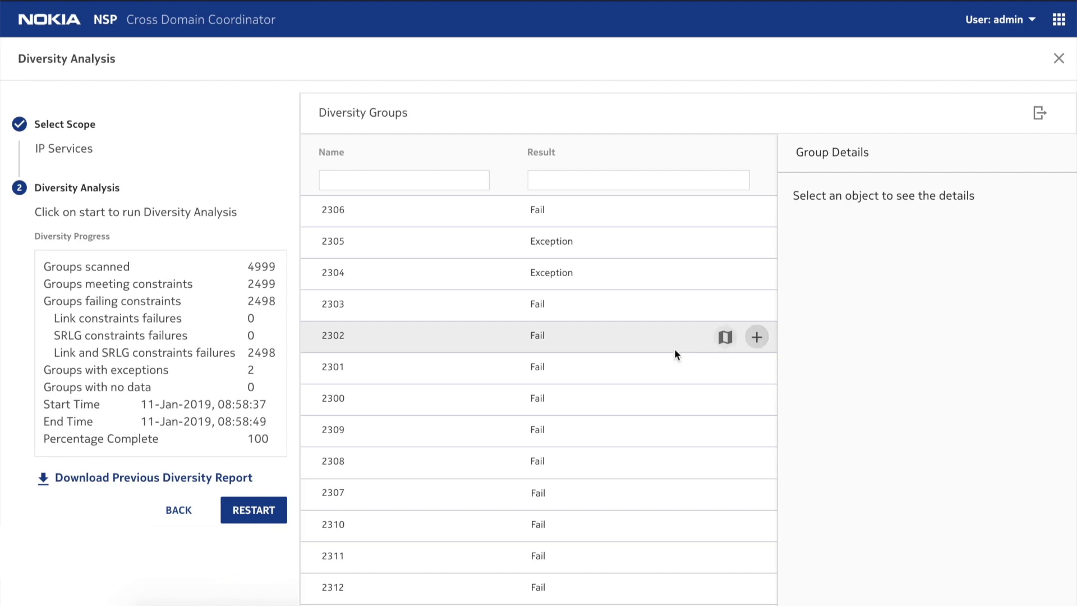
Download the previous diversity report as ip-da-results (61).csv and view it.
click(98, 482)
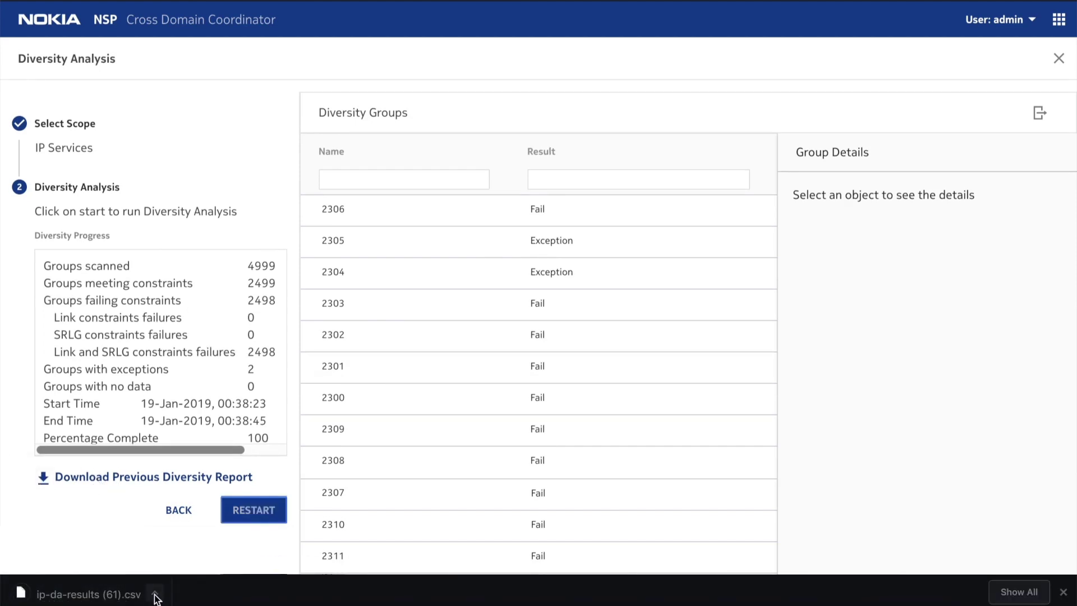
click(129, 598)
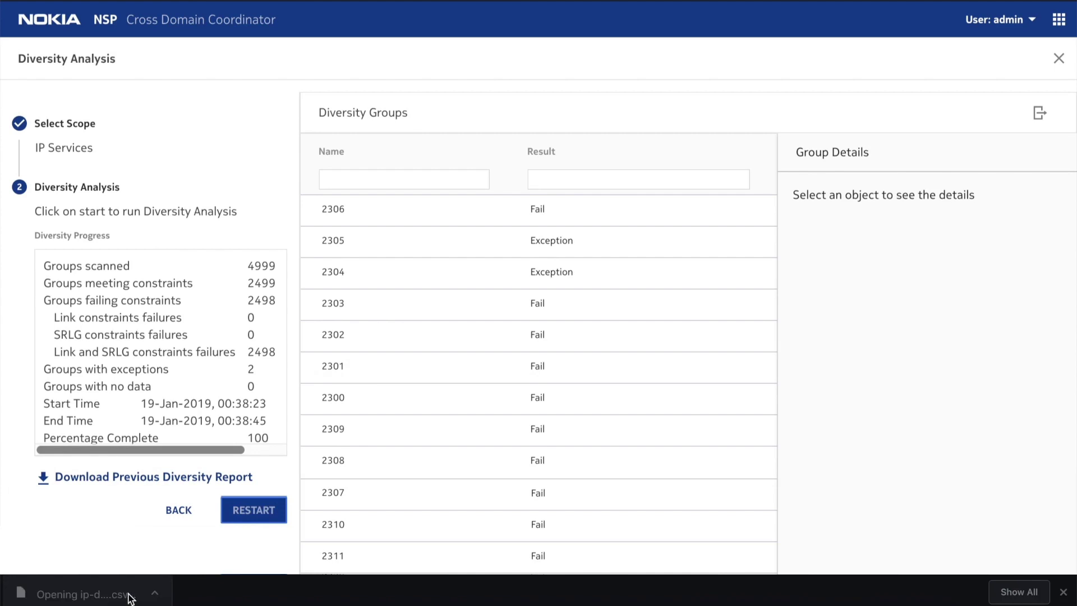